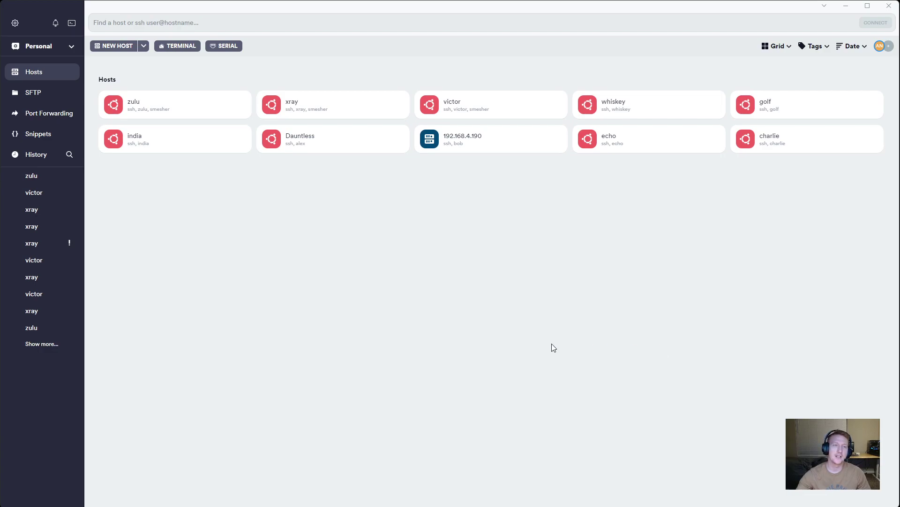
Connect to the zulu host and attach to its smesh tmux session, clearing the active shell pane.
{"action": "double_click", "coordinate": [155, 110]}
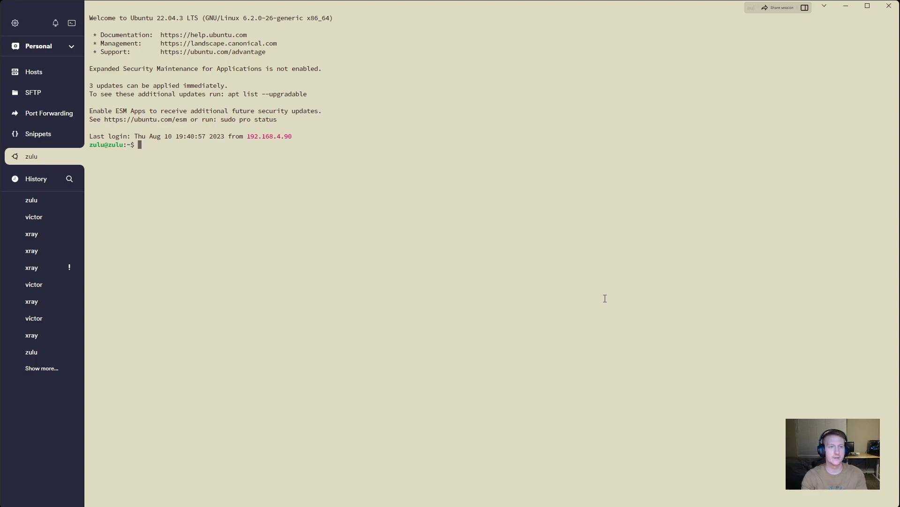
{"action": "type", "text": "tmux -"}
{"action": "type", "text": "ttach -t smesh"}
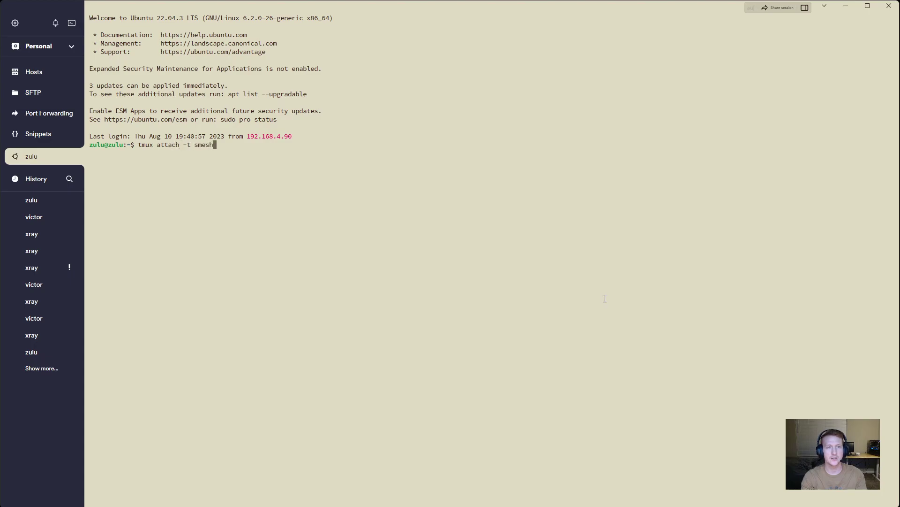
{"action": "key", "text": "Return"}
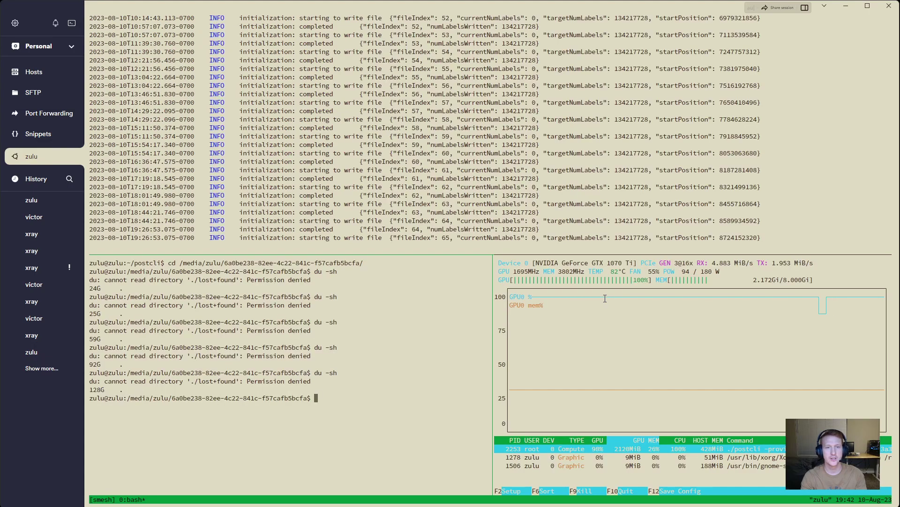
{"action": "type", "text": "clear"}
{"action": "key", "text": "Return"}
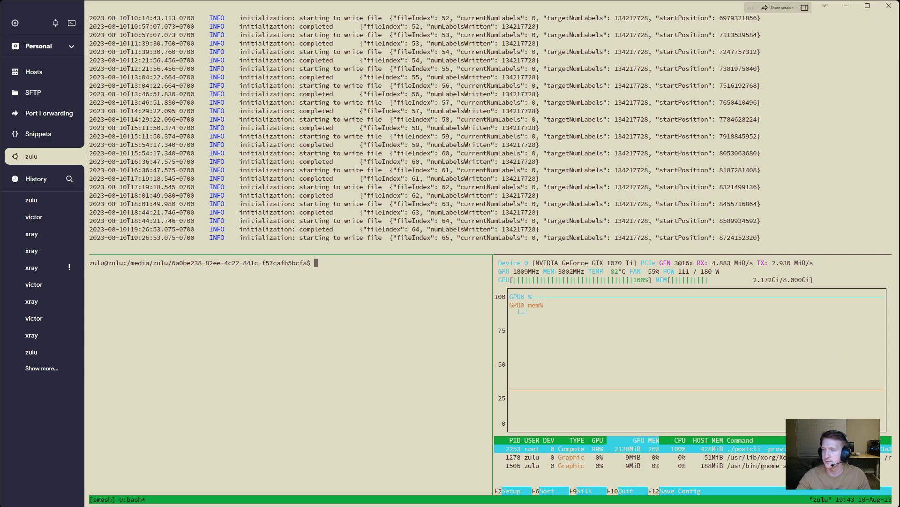
Switch to the smesher-plot-speed GitHub page in the browser and copy the git clone command from the Usage section.
{"action": "key", "text": "alt+Tab"}
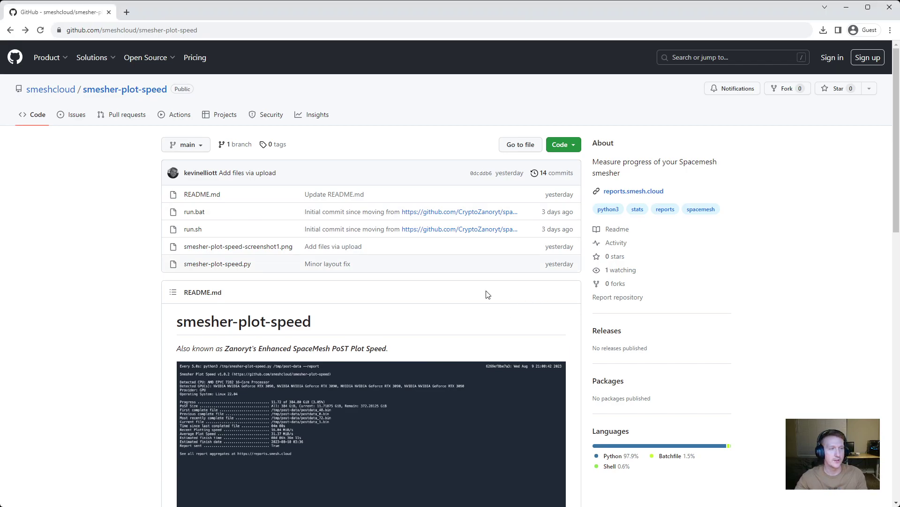
{"action": "scroll", "coordinate": [485, 295], "scroll_direction": "down", "scroll_amount": 7}
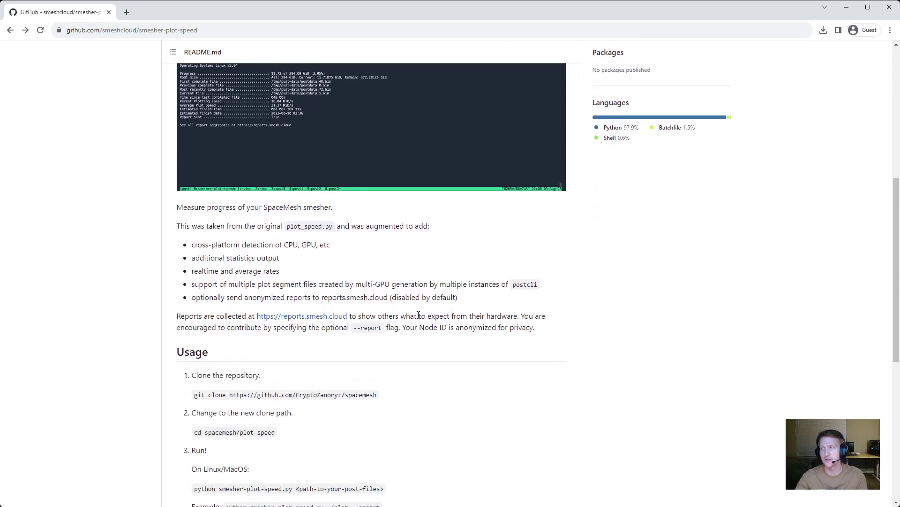
{"action": "scroll", "coordinate": [417, 319], "scroll_direction": "down", "scroll_amount": 1}
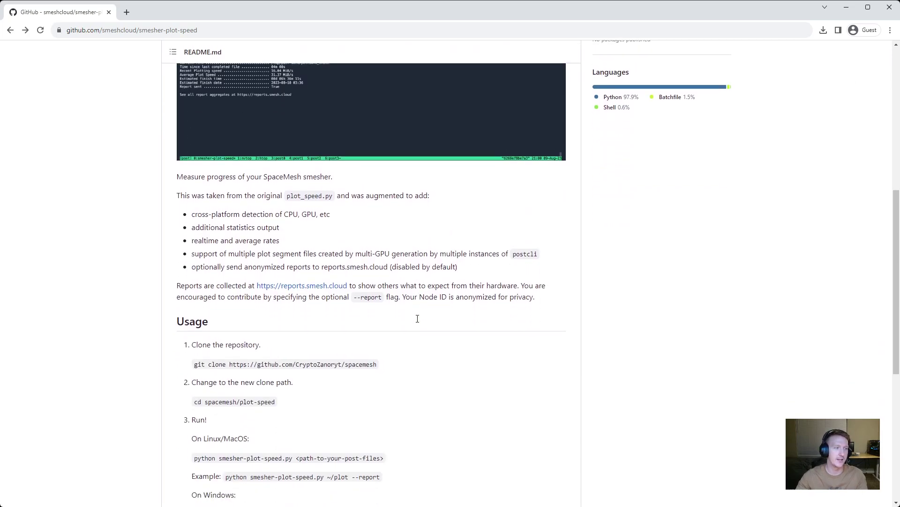
{"action": "left_click_drag", "start_coordinate": [196, 348], "coordinate": [382, 343]}
{"action": "key", "text": "ctrl+c"}
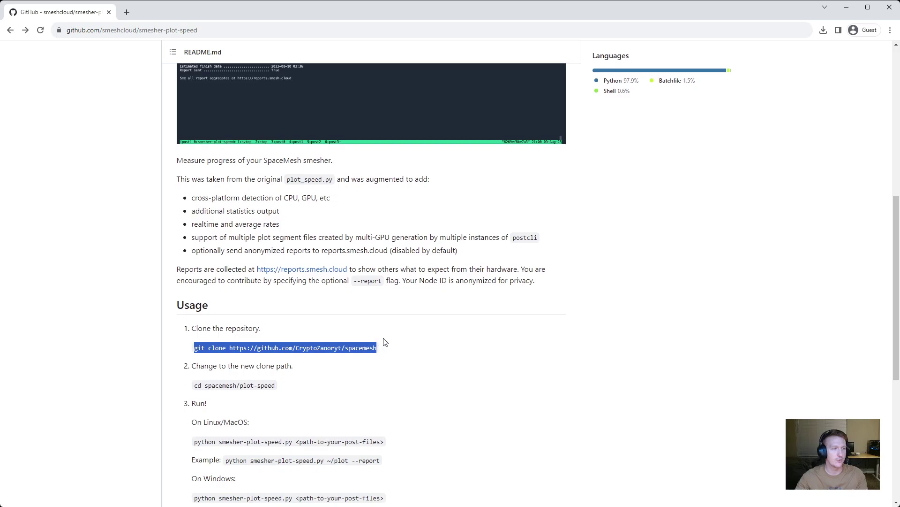
Review the README's Linux run example with its --report flag and the description of the reports.
{"action": "left_click", "coordinate": [286, 385]}
{"action": "scroll", "coordinate": [250, 386], "scroll_direction": "down", "scroll_amount": 3}
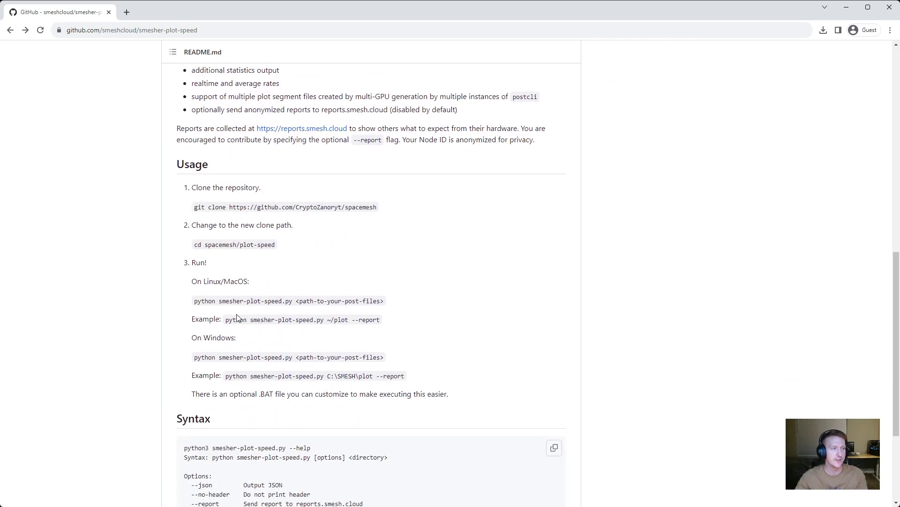
{"action": "left_click_drag", "start_coordinate": [226, 320], "coordinate": [377, 320]}
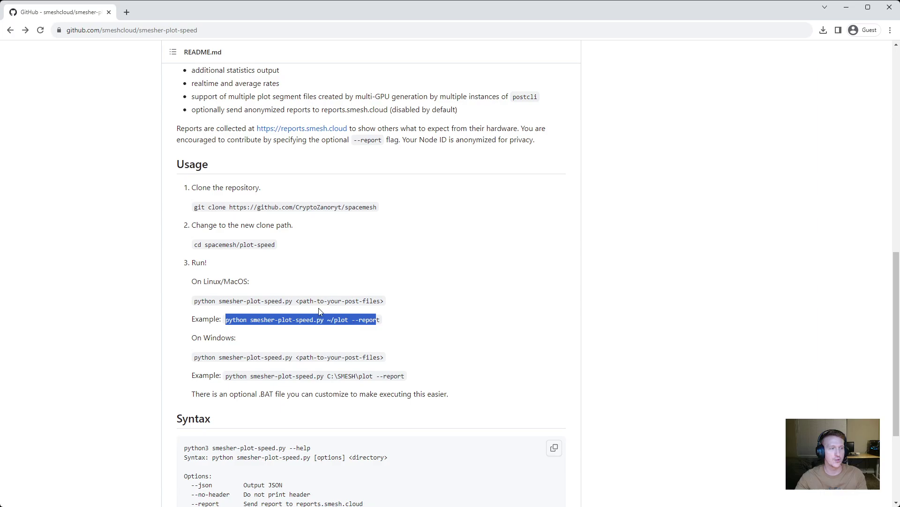
{"action": "left_click_drag", "start_coordinate": [356, 320], "coordinate": [385, 321]}
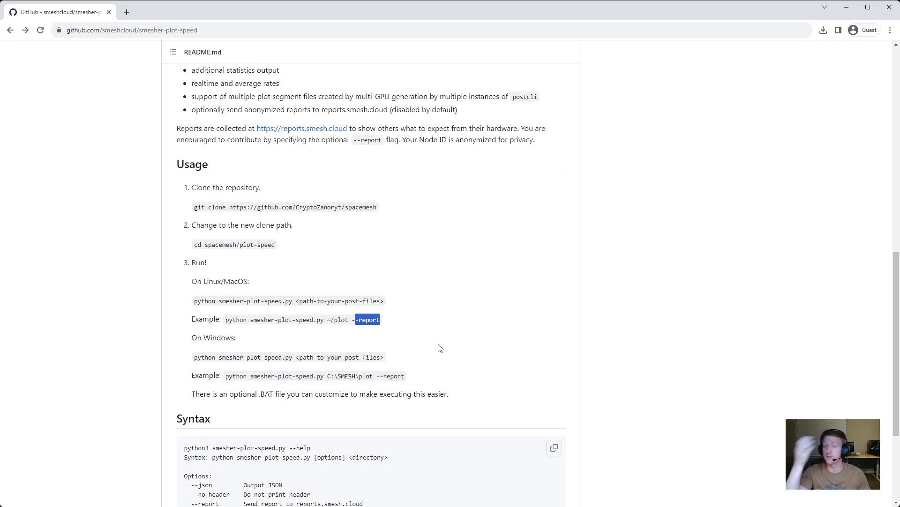
{"action": "left_click", "coordinate": [436, 327]}
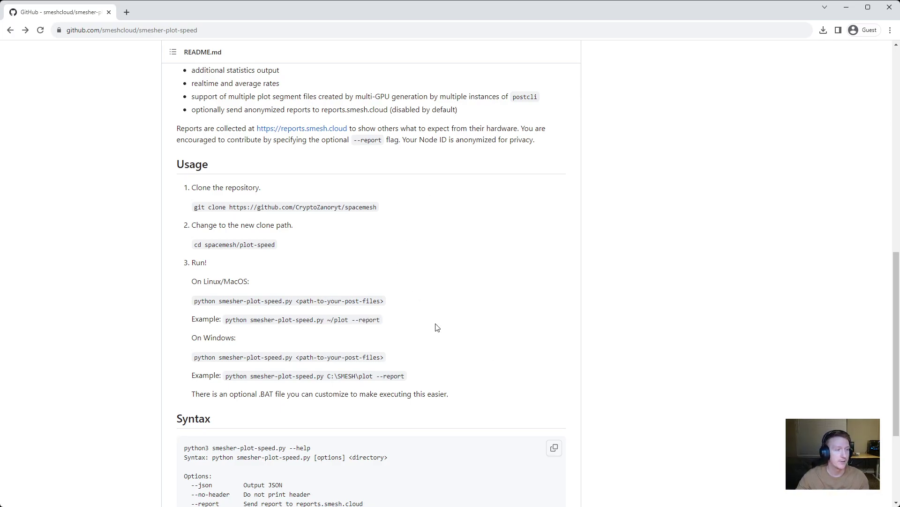
{"action": "scroll", "coordinate": [469, 325], "scroll_direction": "up", "scroll_amount": 4}
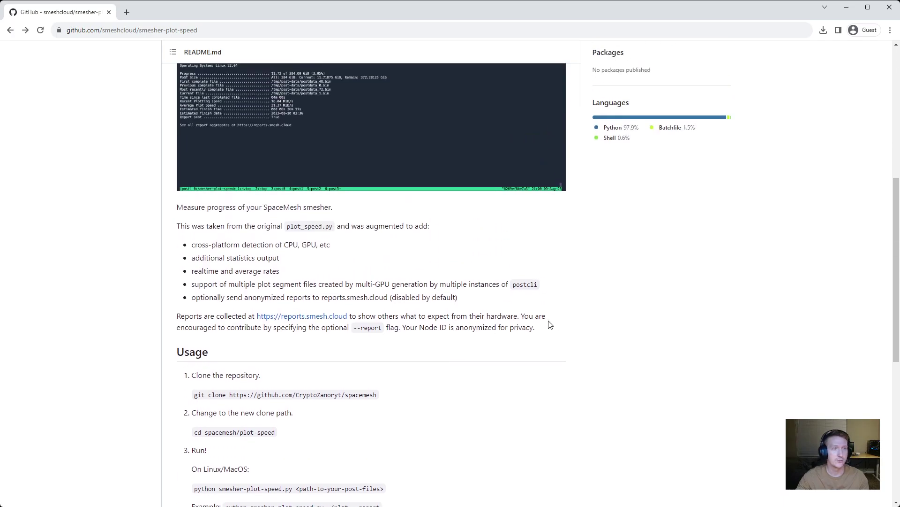
{"action": "scroll", "coordinate": [469, 294], "scroll_direction": "up", "scroll_amount": 5}
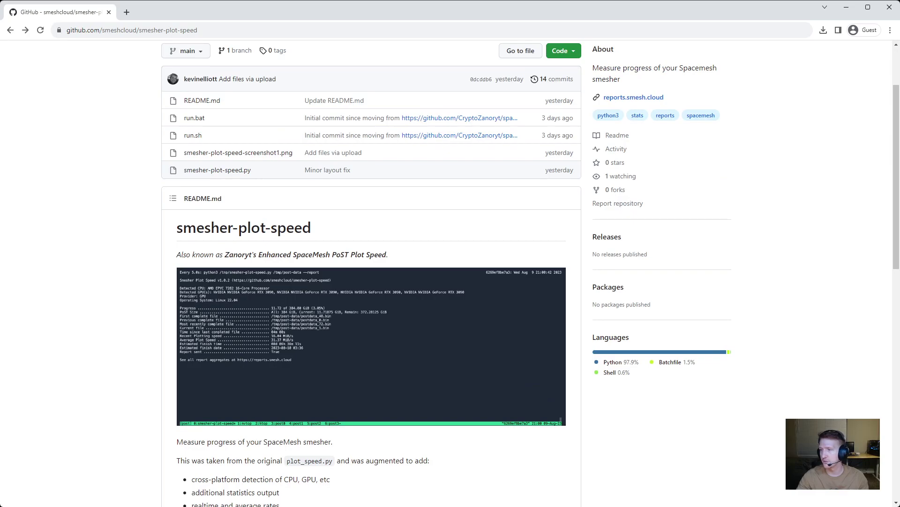
Switch back to the terminal session, return to the home directory and clear the pane.
{"action": "key", "text": "alt+Tab"}
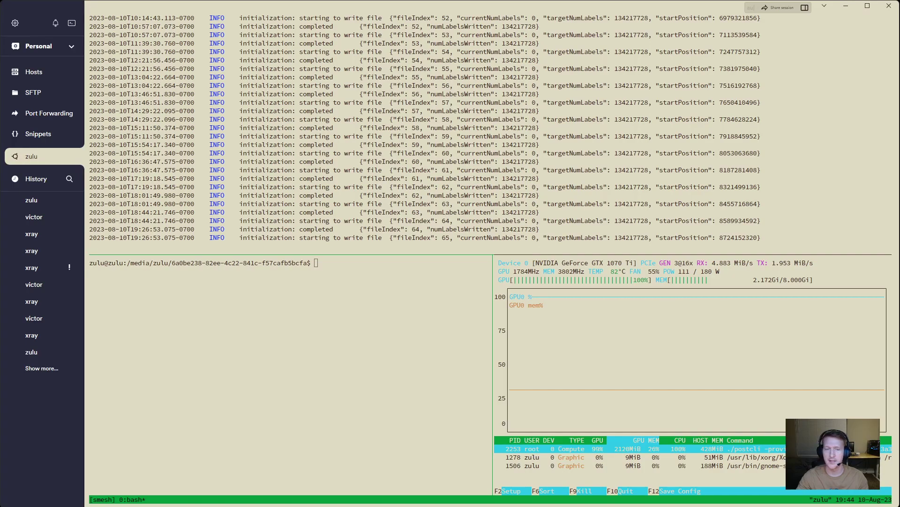
{"action": "type", "text": "cd"}
{"action": "key", "text": "Return"}
{"action": "type", "text": "clear"}
{"action": "key", "text": "Return"}
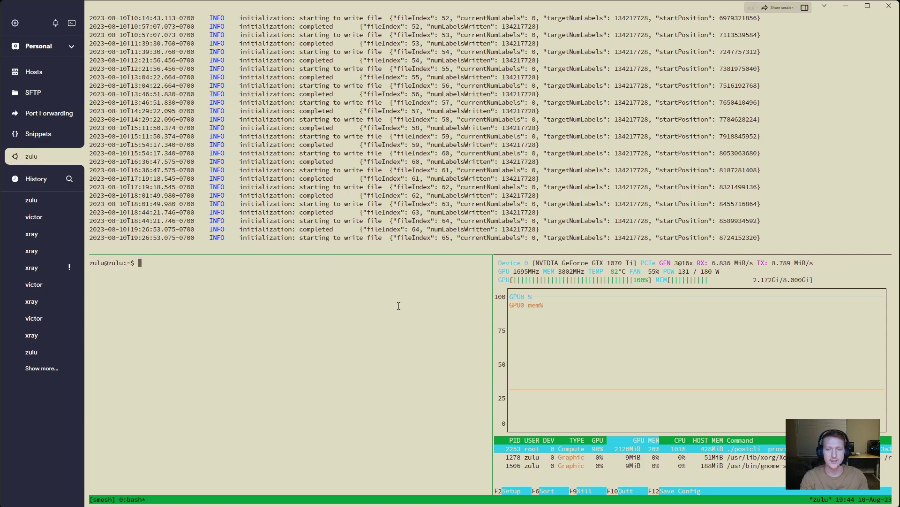
Install git through apt with sudo, entering the account password, and clear the output.
{"action": "type", "text": "sudo apt i"}
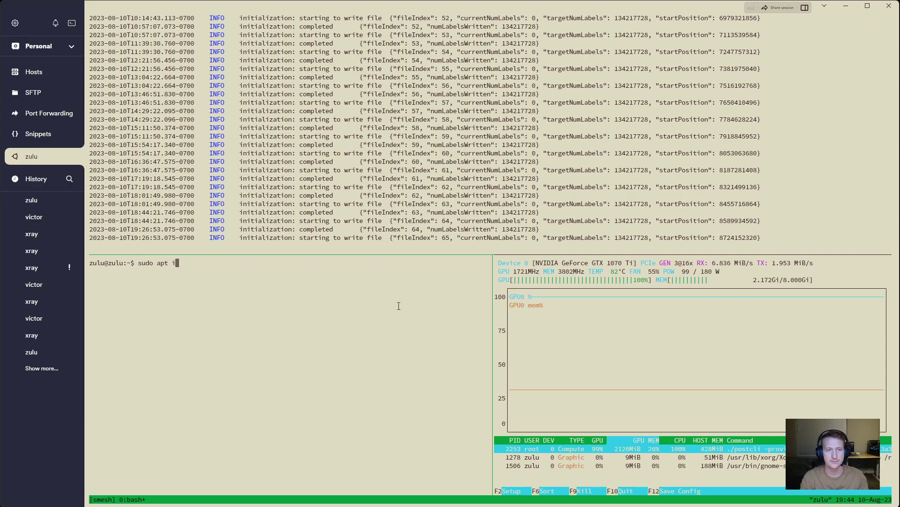
{"action": "type", "text": "nstall git"}
{"action": "key", "text": "Return"}
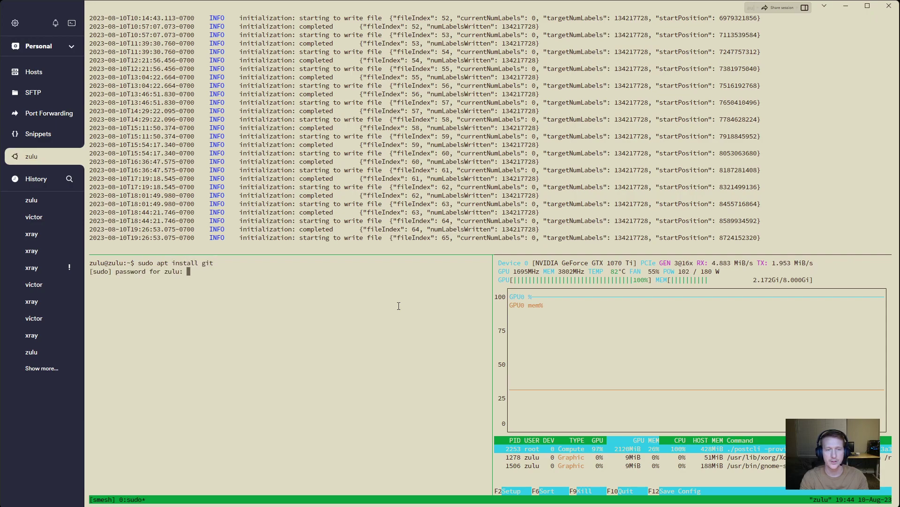
{"action": "key", "text": "Return"}
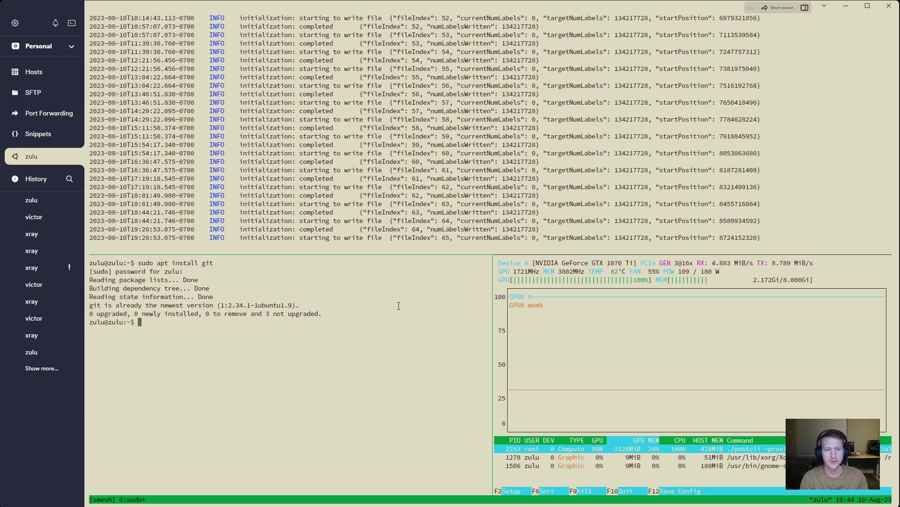
{"action": "type", "text": "clear"}
{"action": "key", "text": "Return"}
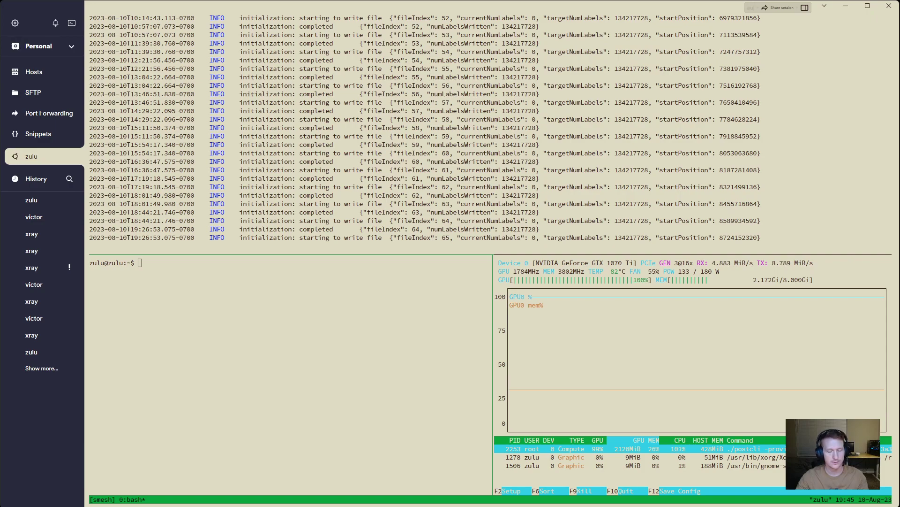
{"action": "key", "text": "ctrl+shift+v"}
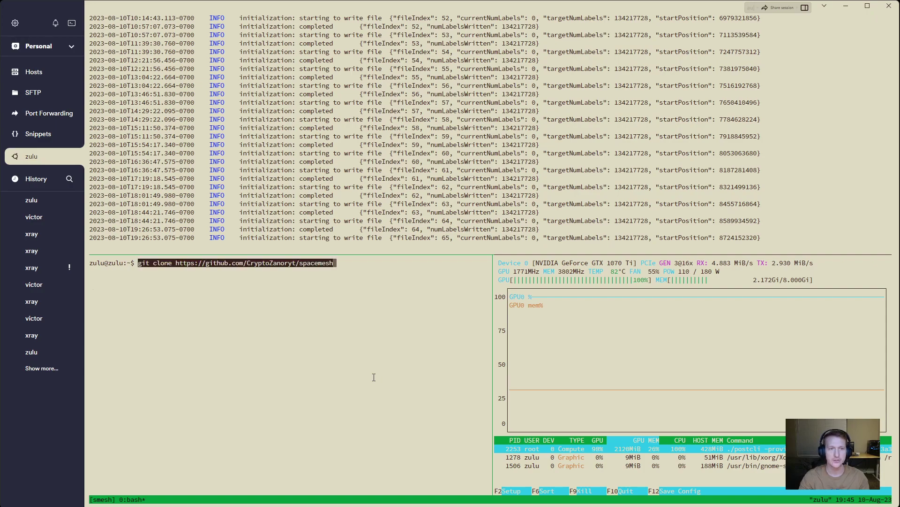
{"action": "key", "text": "Return"}
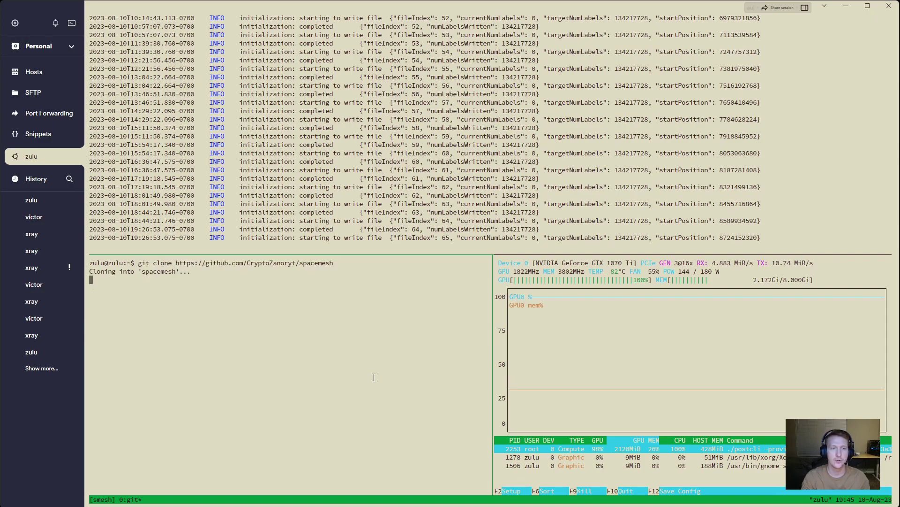
{"action": "type", "text": "cd spe"}
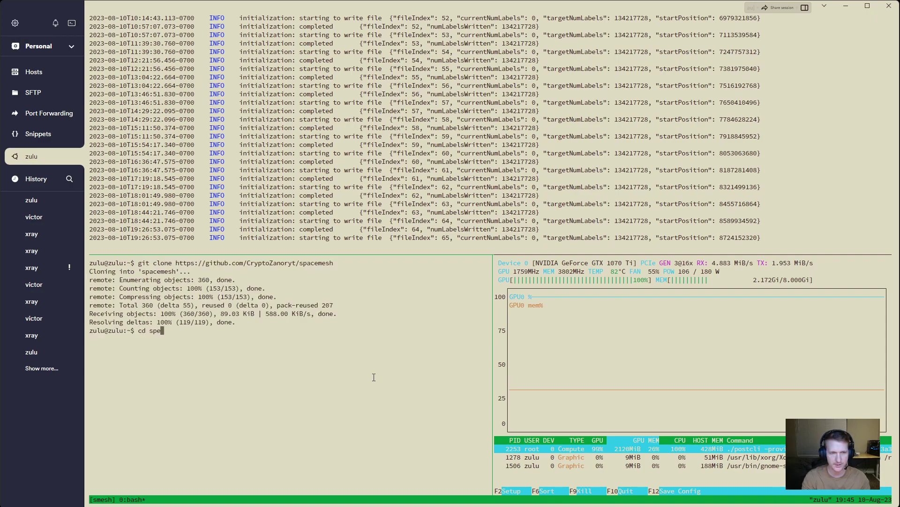
{"action": "type", "text": "sh"}
{"action": "key", "text": "BackSpace"}
{"action": "key", "text": "BackSpace"}
{"action": "key", "text": "BackSpace"}
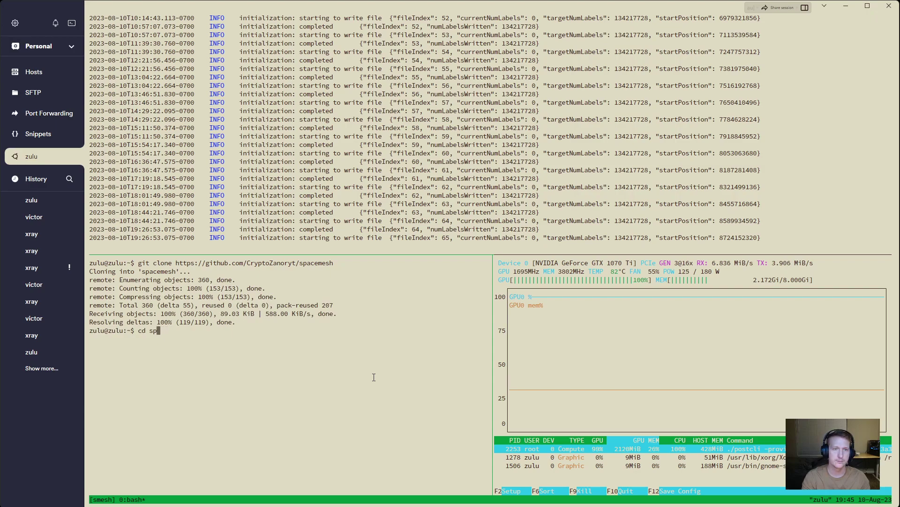
{"action": "type", "text": "ace"}
{"action": "key", "text": "Tab"}
{"action": "key", "text": "Return"}
{"action": "type", "text": "clear"}
{"action": "key", "text": "Return"}
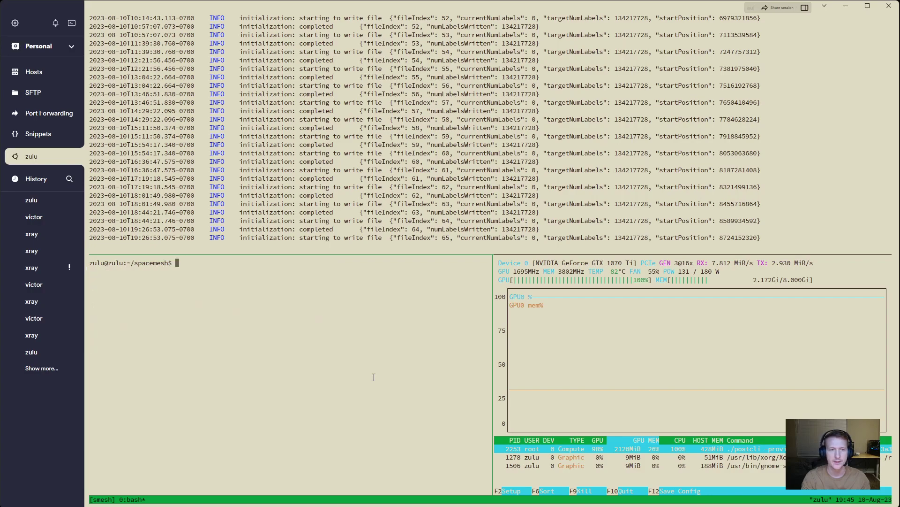
List the contents of the spacemesh folder and change into plot-speed, clearing the pane.
{"action": "type", "text": "ls"}
{"action": "key", "text": "Return"}
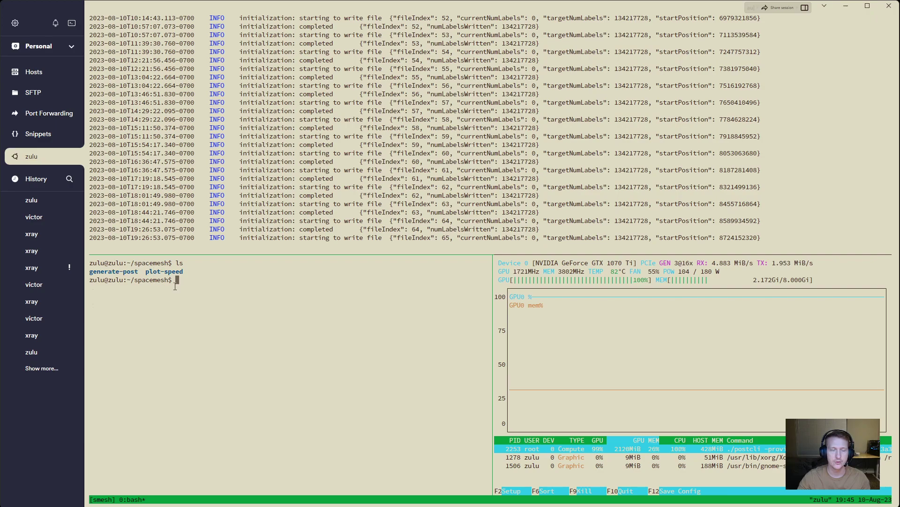
{"action": "type", "text": "cd p"}
{"action": "key", "text": "Tab"}
{"action": "key", "text": "Return"}
{"action": "type", "text": "clear"}
{"action": "key", "text": "Return"}
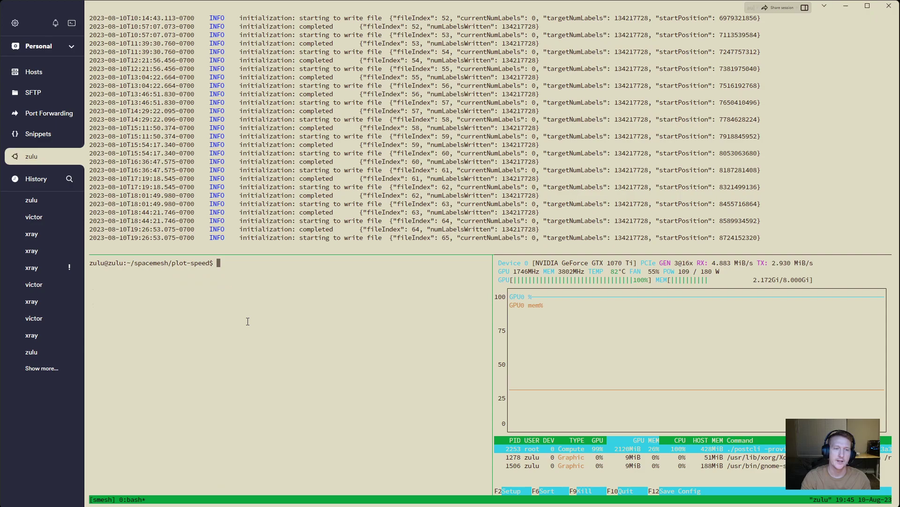
Compose the command sudo python3 smesher-plot-speed.py with the path /media/zulu/6a0be238-82ee-4c22-841c-f57cafb5bcfa/, without running it.
{"action": "type", "text": "sudo "}
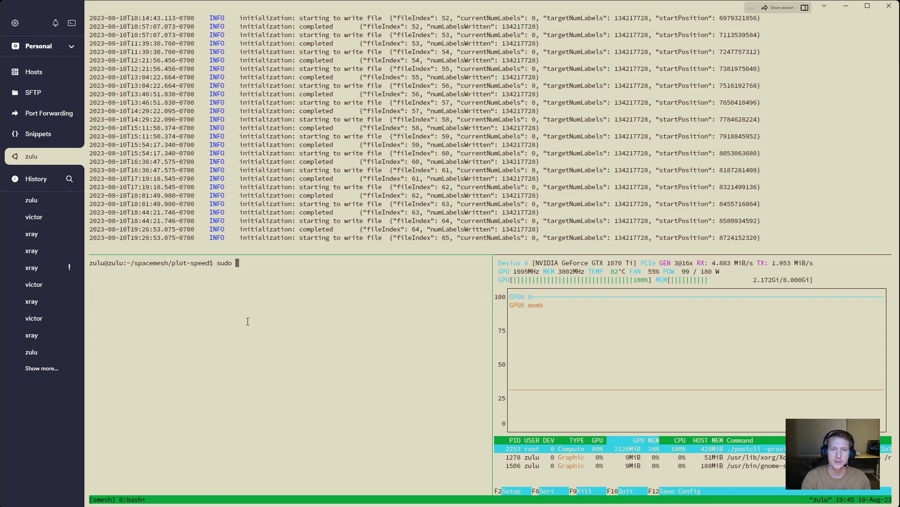
{"action": "type", "text": "/"}
{"action": "key", "text": "BackSpace"}
{"action": "type", "text": "python3"}
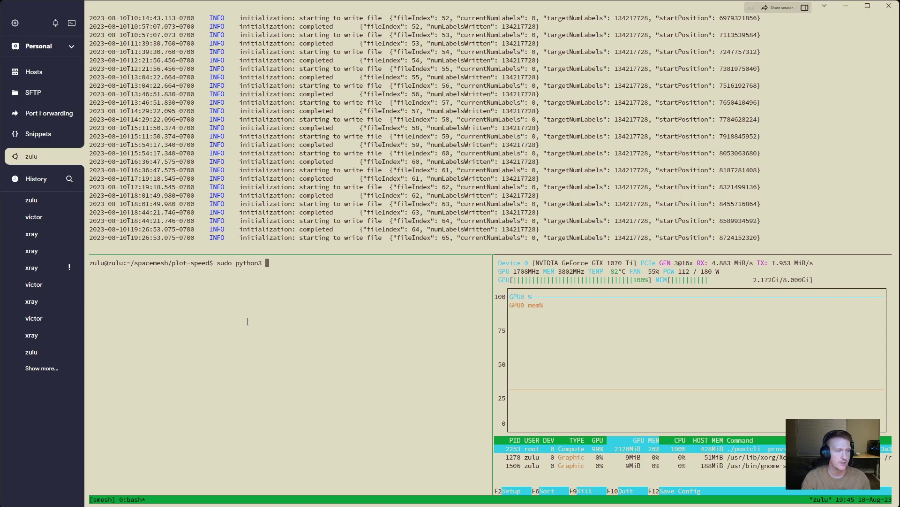
{"action": "type", "text": "smes"}
{"action": "key", "text": "Tab"}
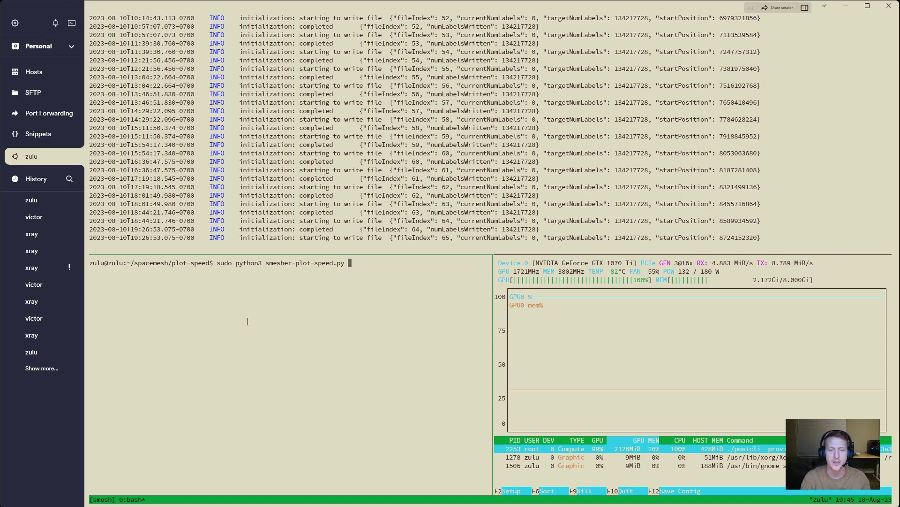
{"action": "type", "text": "/me"}
{"action": "key", "text": "Tab"}
{"action": "type", "text": "z"}
{"action": "key", "text": "Tab"}
{"action": "key", "text": "Tab"}
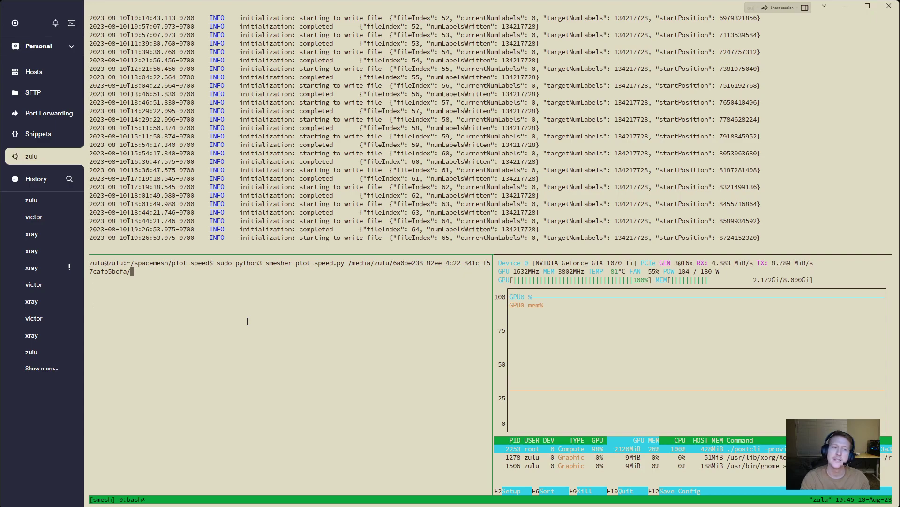
{"action": "type", "text": "--report"}
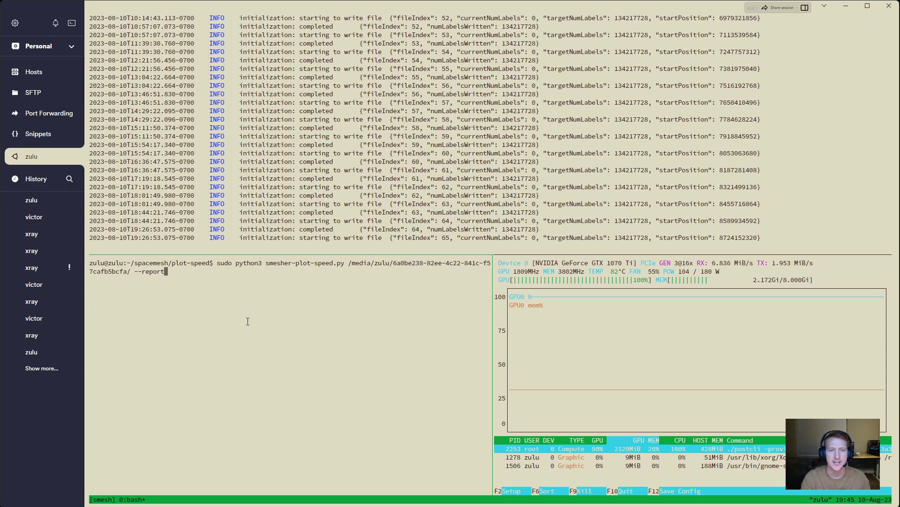
{"action": "key", "text": "BackSpace"}
{"action": "key", "text": "BackSpace"}
{"action": "key", "text": "BackSpace"}
{"action": "key", "text": "BackSpace"}
{"action": "key", "text": "BackSpace"}
{"action": "key", "text": "BackSpace"}
{"action": "key", "text": "BackSpace"}
{"action": "key", "text": "BackSpace"}
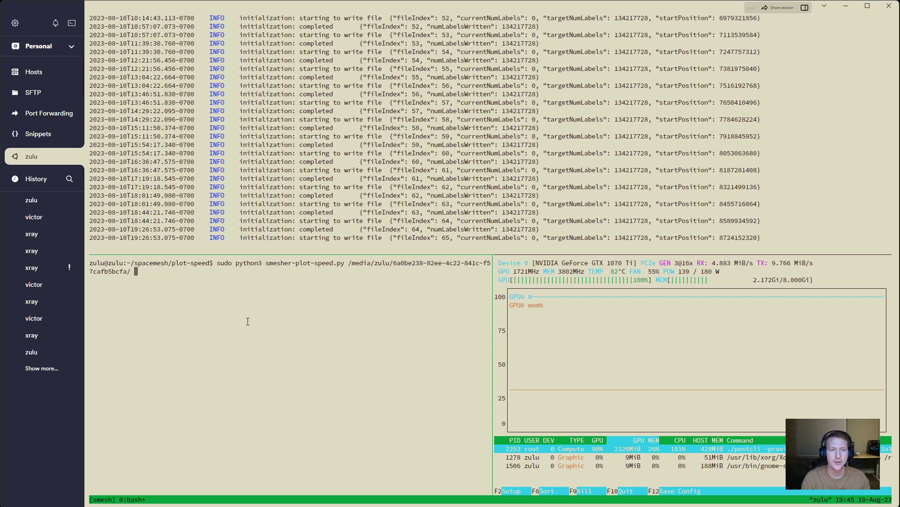
{"action": "key", "text": "BackSpace"}
Run the composed plot speed command, and run it a second time with the --report flag added.
{"action": "key", "text": "Return"}
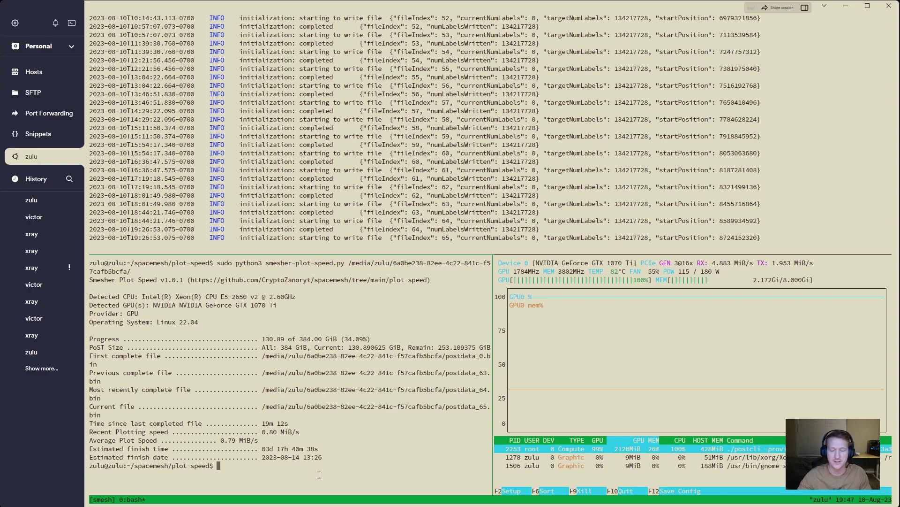
{"action": "key", "text": "Up"}
{"action": "type", "text": "--report"}
{"action": "key", "text": "Return"}
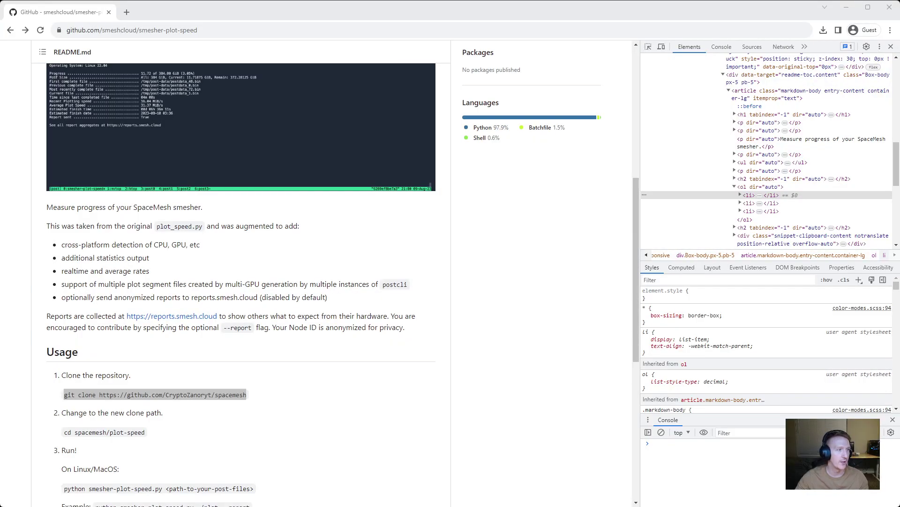
In the browser, open the README's reports.smesh.cloud link, hide the developer tools and examine the RTX 3070 report entry.
{"action": "left_click", "coordinate": [178, 316]}
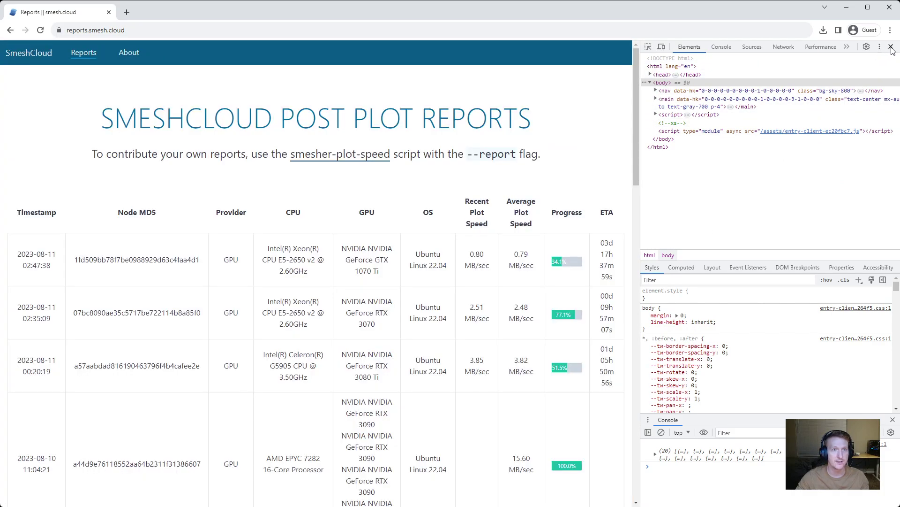
{"action": "left_click", "coordinate": [891, 47]}
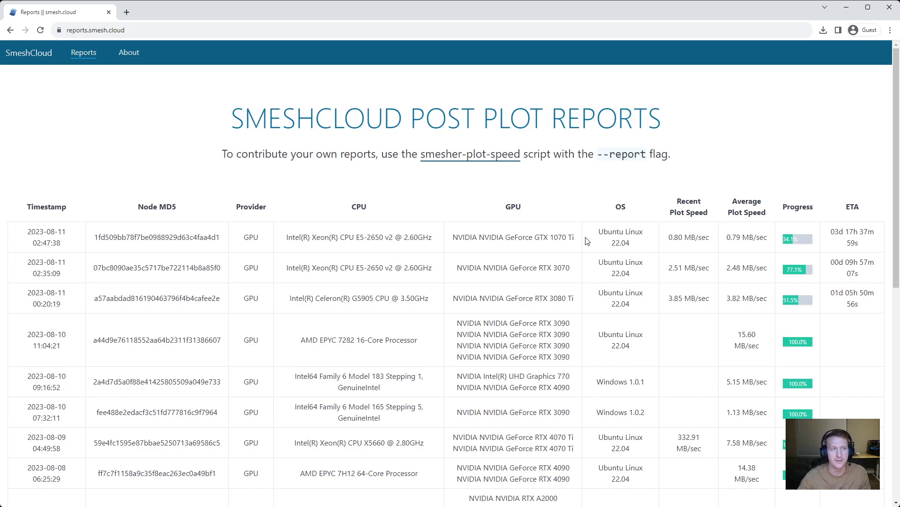
{"action": "left_click_drag", "start_coordinate": [569, 268], "coordinate": [539, 268]}
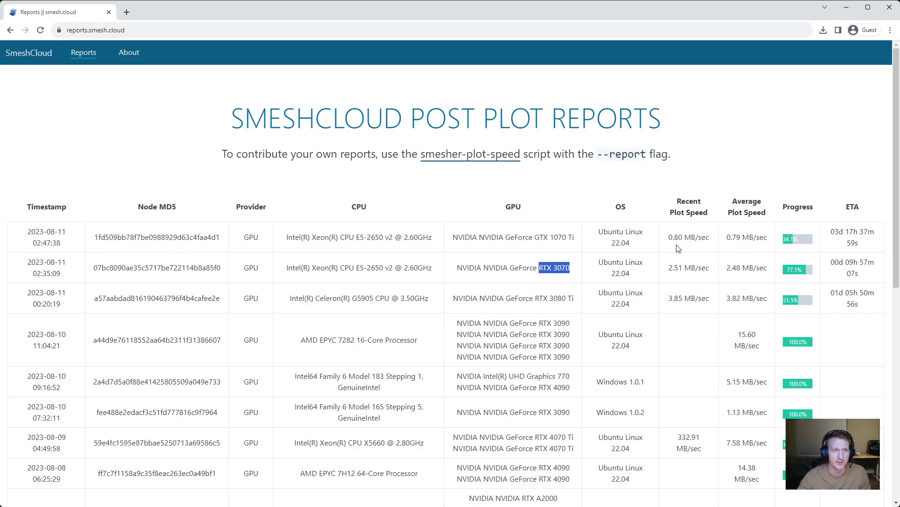